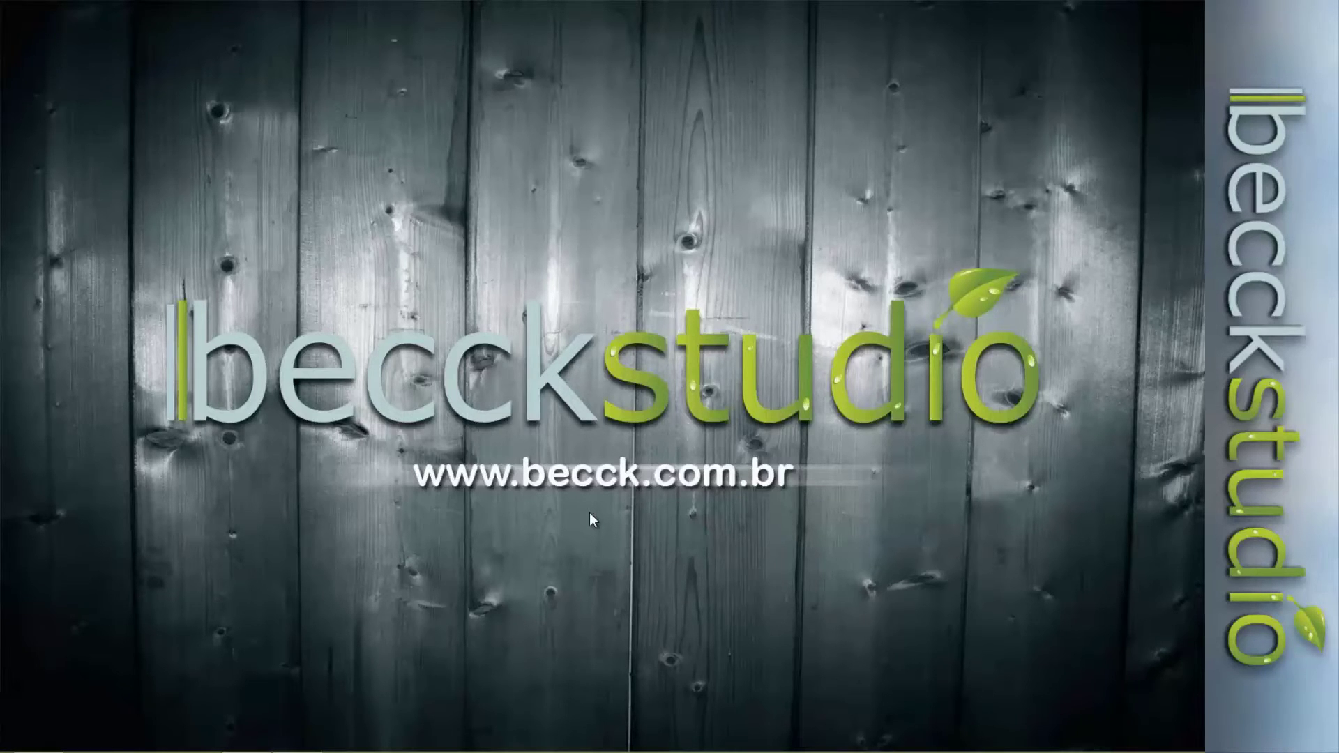
- Launch Adobe Creative Cloud from the Windows 8 Start screen tile
key(super)
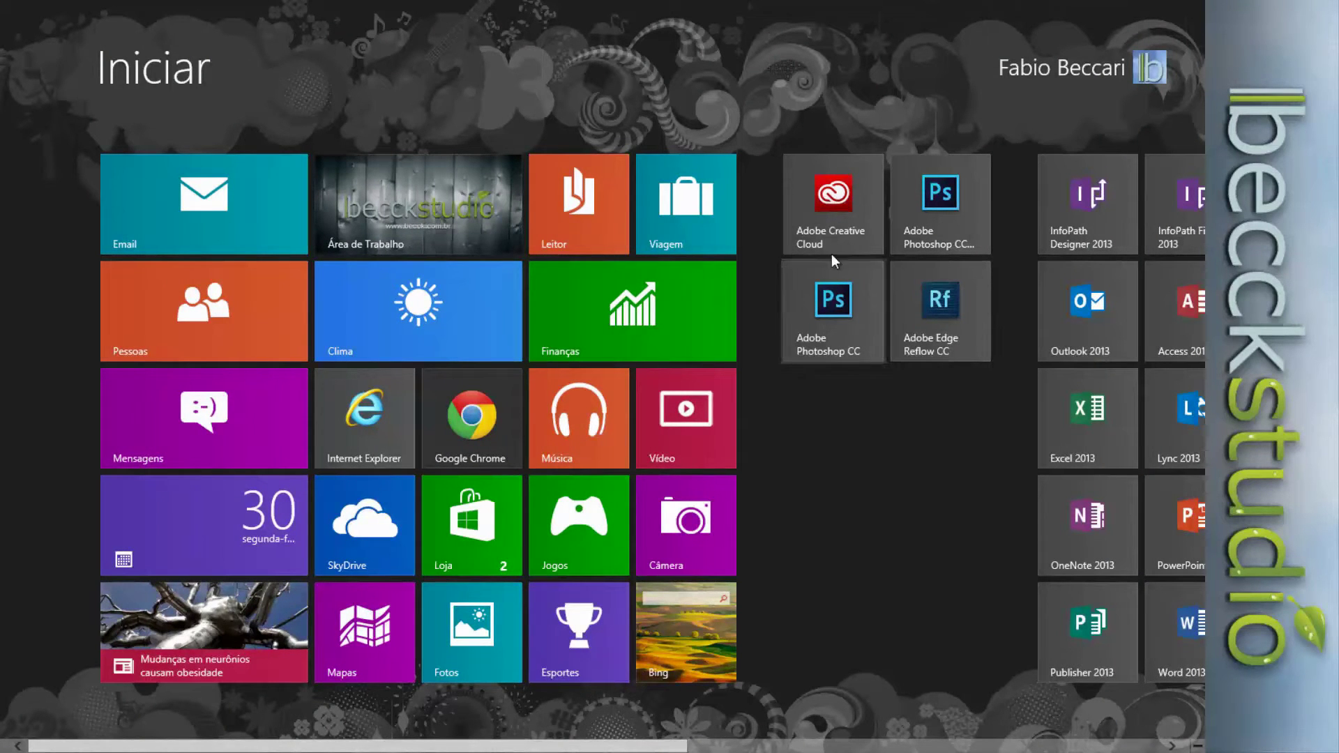
click(835, 215)
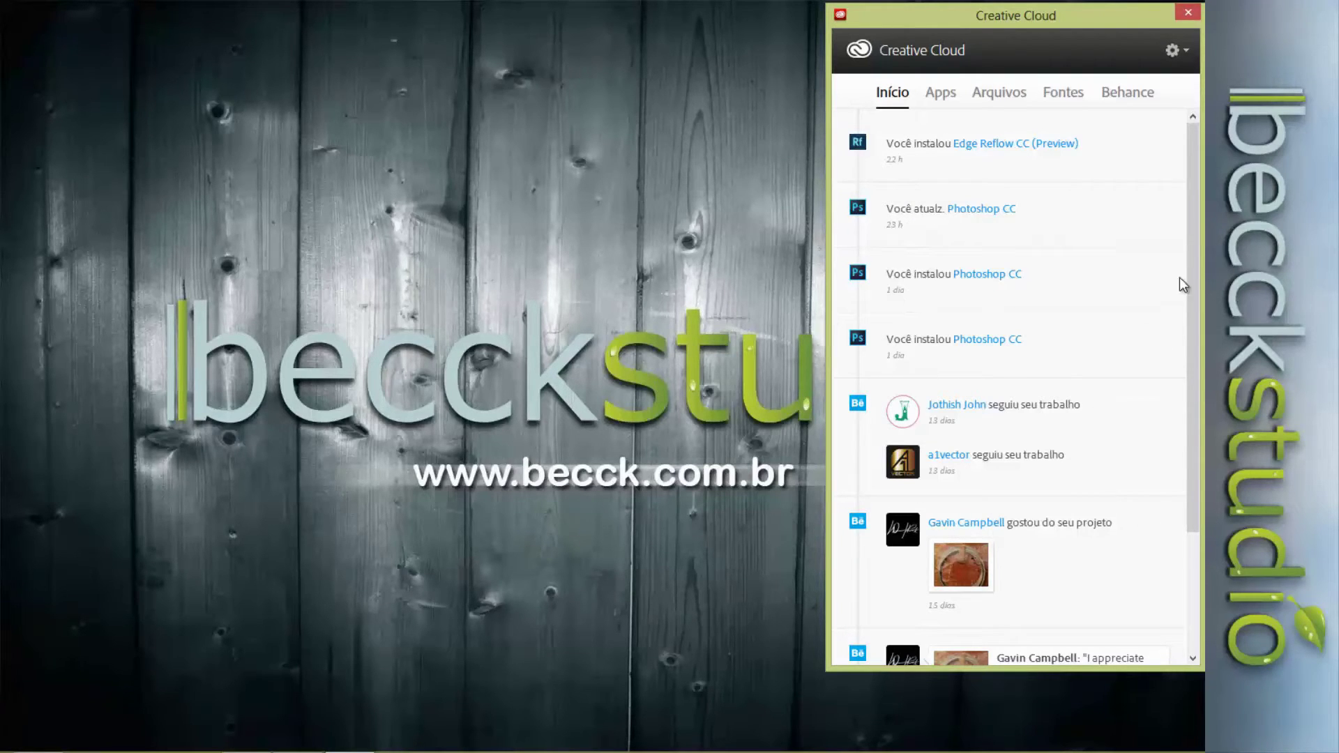
drag(1187, 272, 1188, 378)
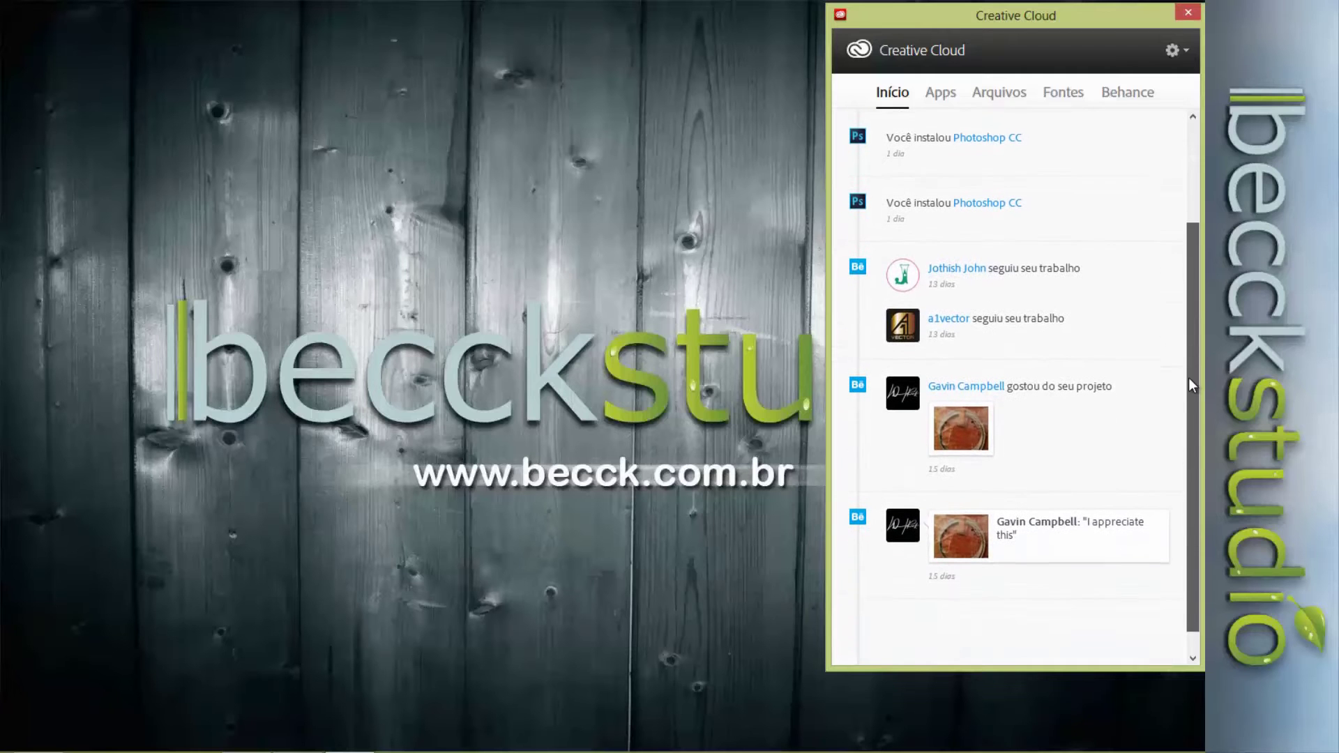
mouse_move(1174, 334)
mouse_down()
mouse_move(1175, 359)
mouse_move(1168, 333)
mouse_up()
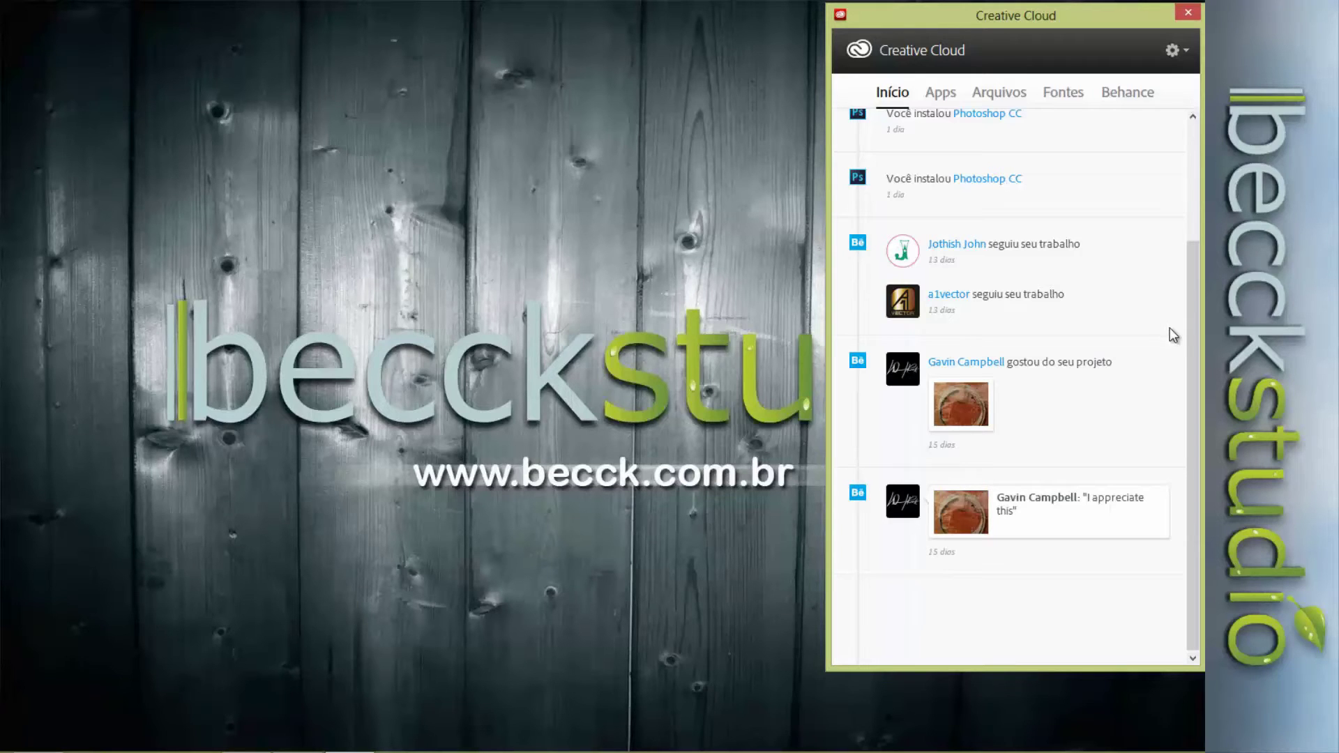
scroll(1189, 240, up, 2)
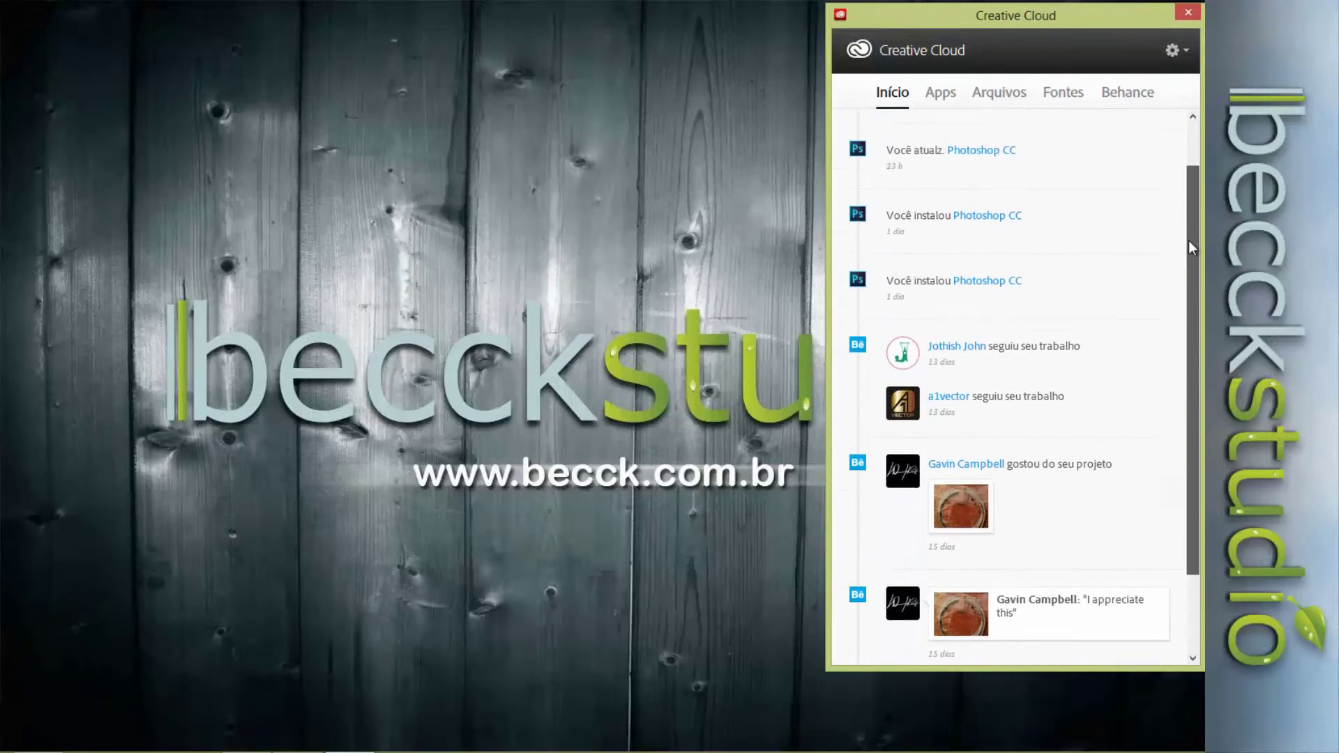
scroll(1103, 334, down, 3)
mouse_move(1191, 412)
mouse_down()
mouse_move(1186, 292)
mouse_move(1184, 396)
mouse_up()
scroll(1191, 295, up, 3)
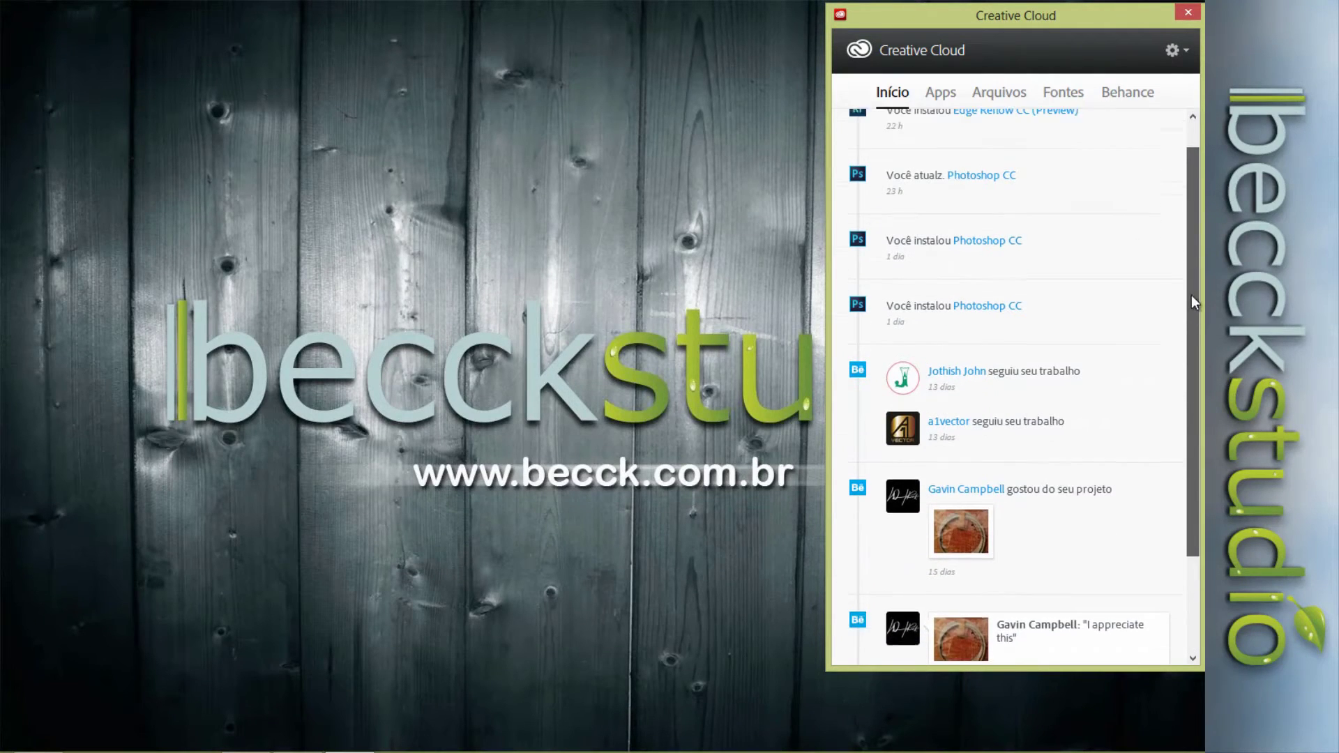
- Show the Behance profile and activity feed, then open the gear settings menu
click(1131, 101)
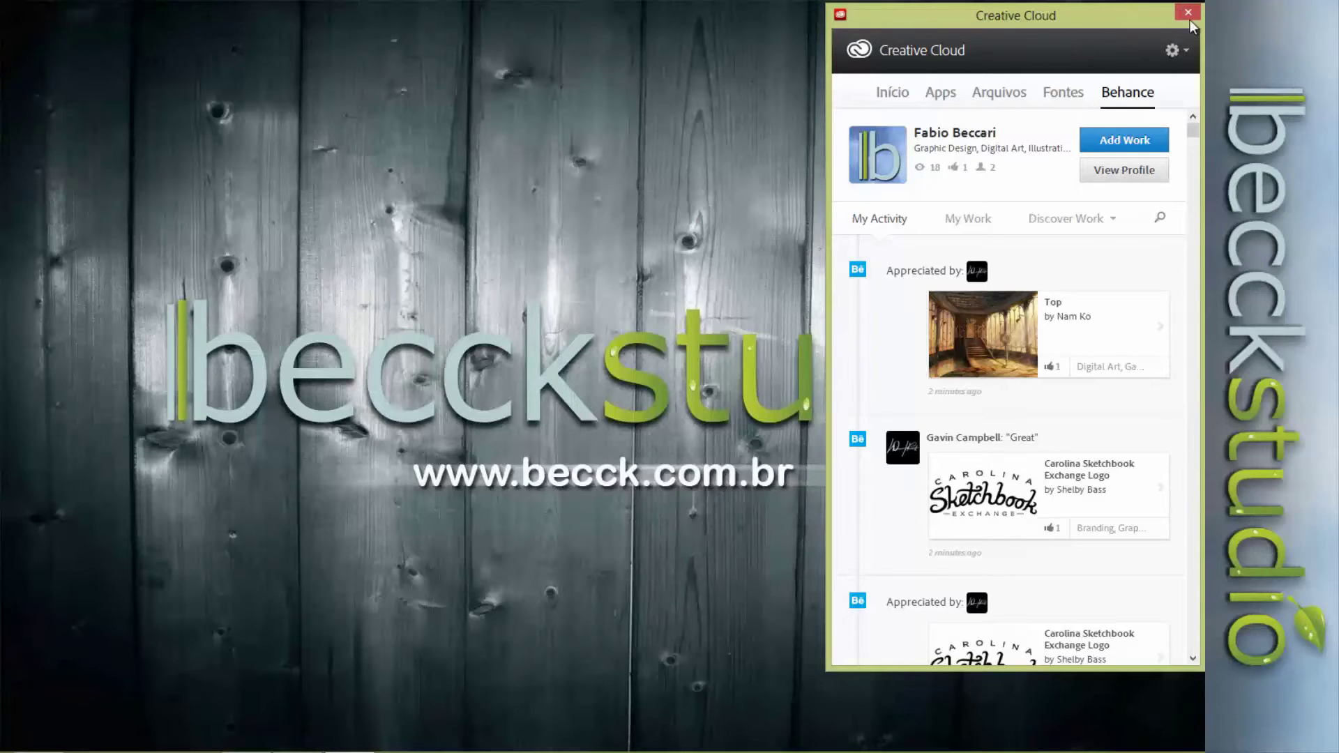
click(1186, 53)
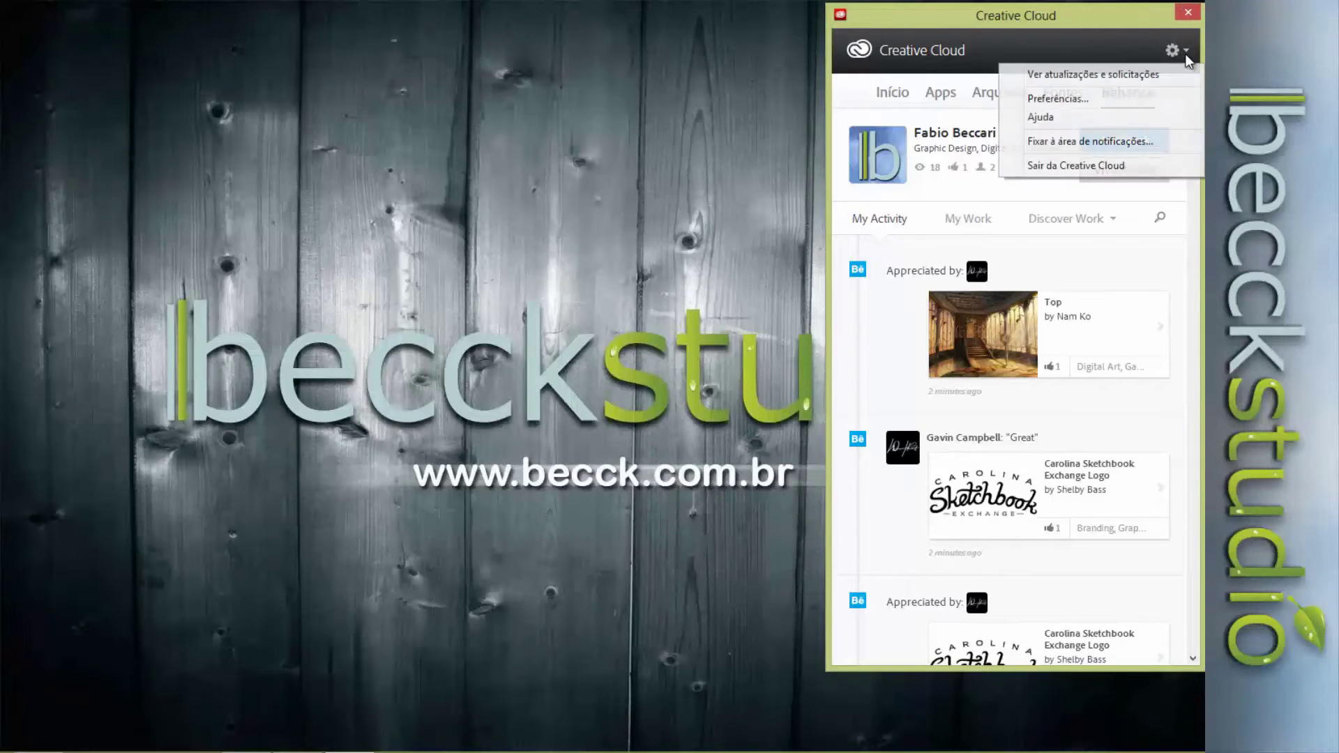
click(1126, 56)
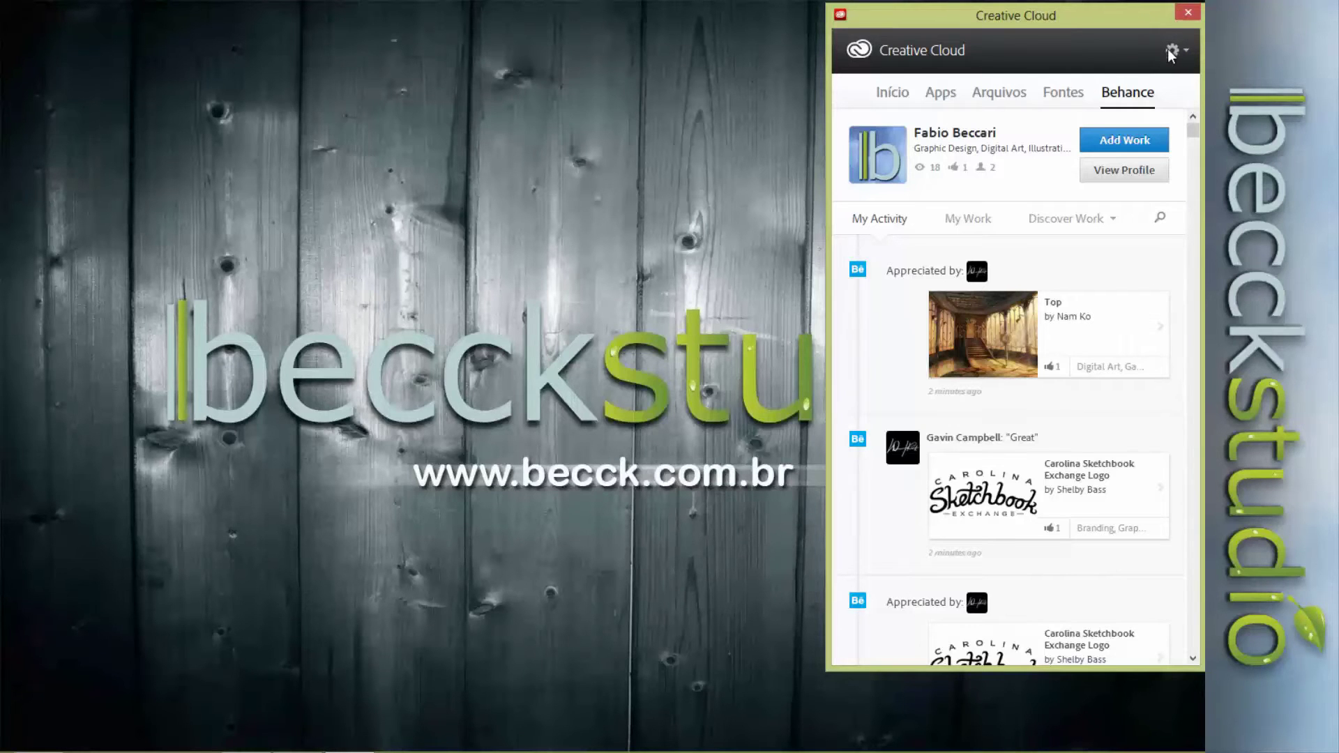
click(1187, 48)
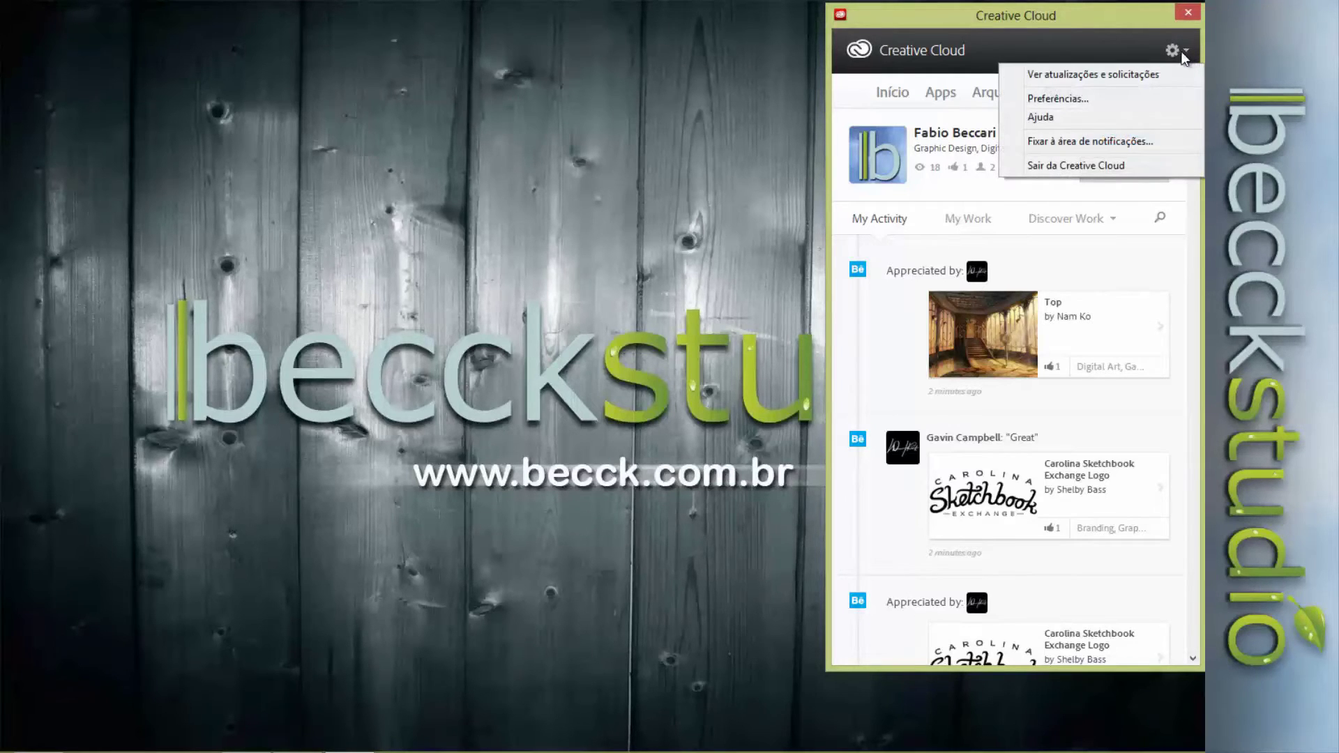
- Open Preferências, move the window to mid-screen, and view the Geral settings
click(1088, 100)
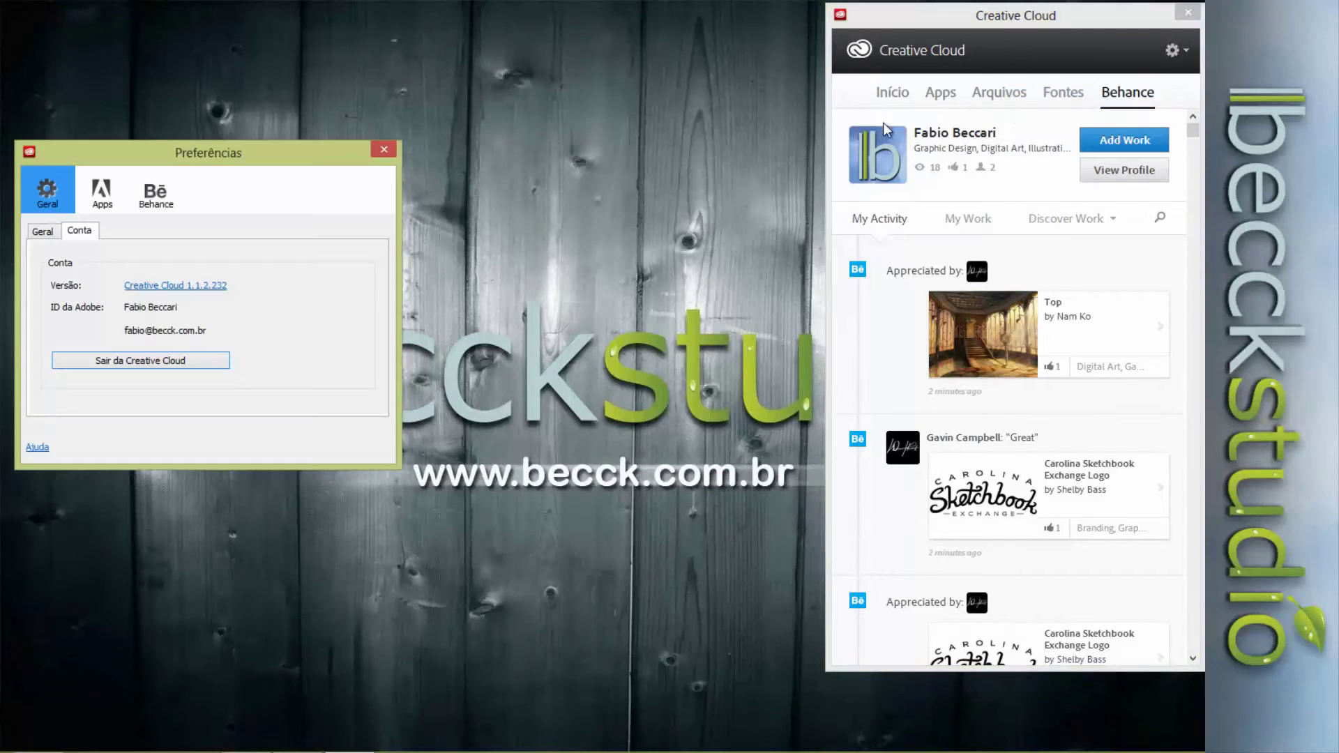
mouse_move(284, 157)
mouse_down()
mouse_move(335, 163)
mouse_move(648, 108)
mouse_up()
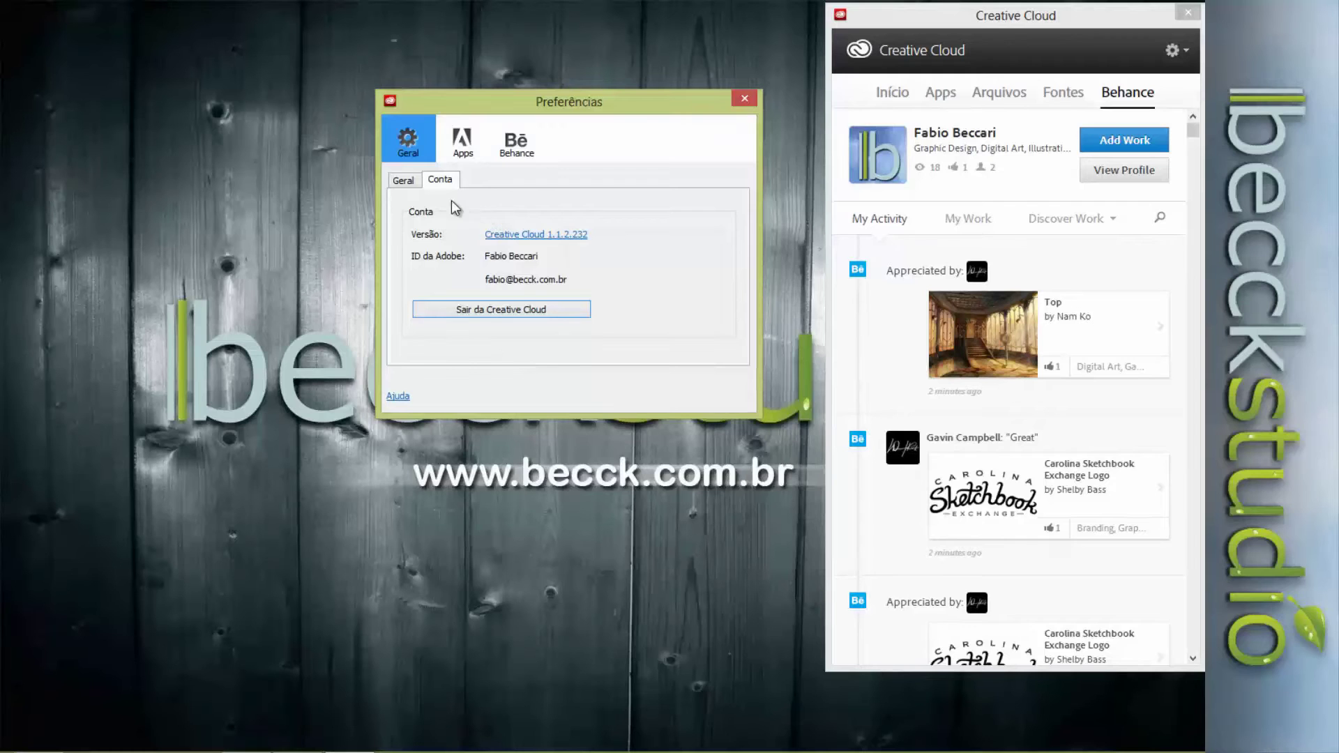
click(405, 181)
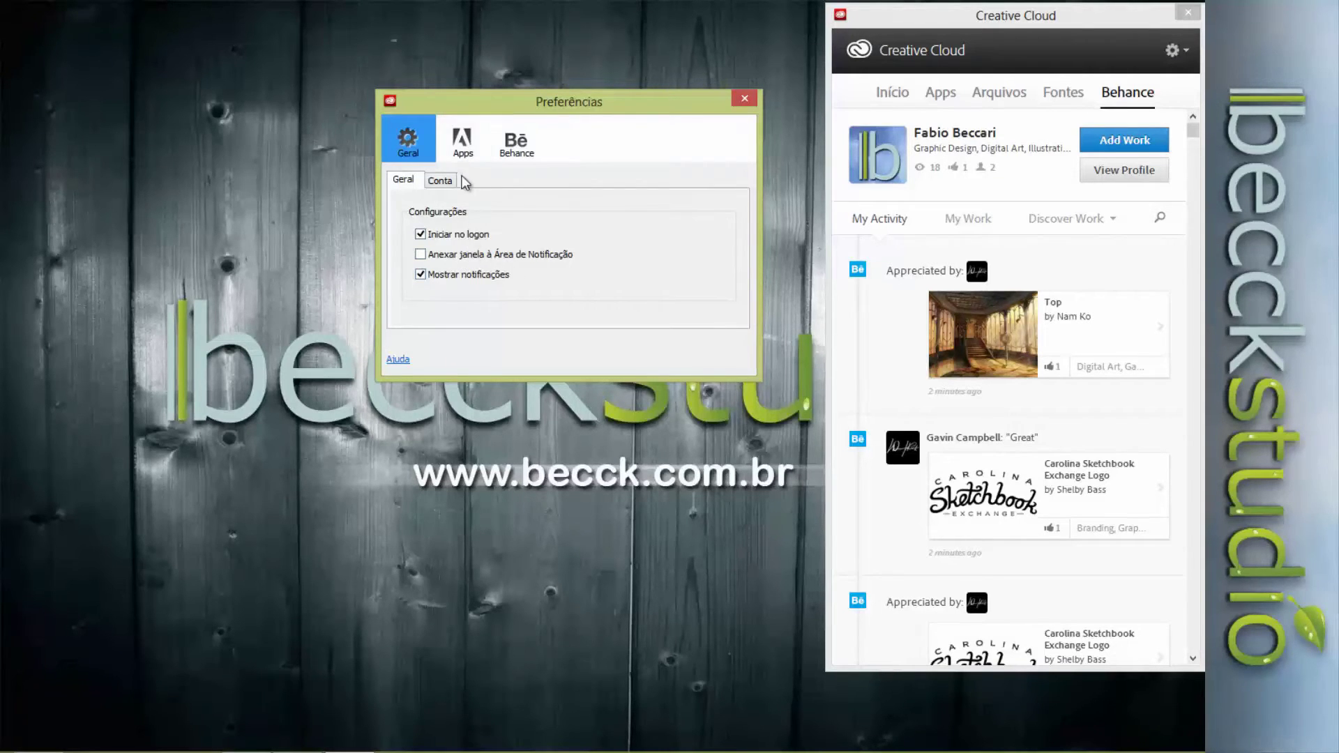
- Review the preference tabs, close Preferências, and bring Photoshop to the front
click(463, 143)
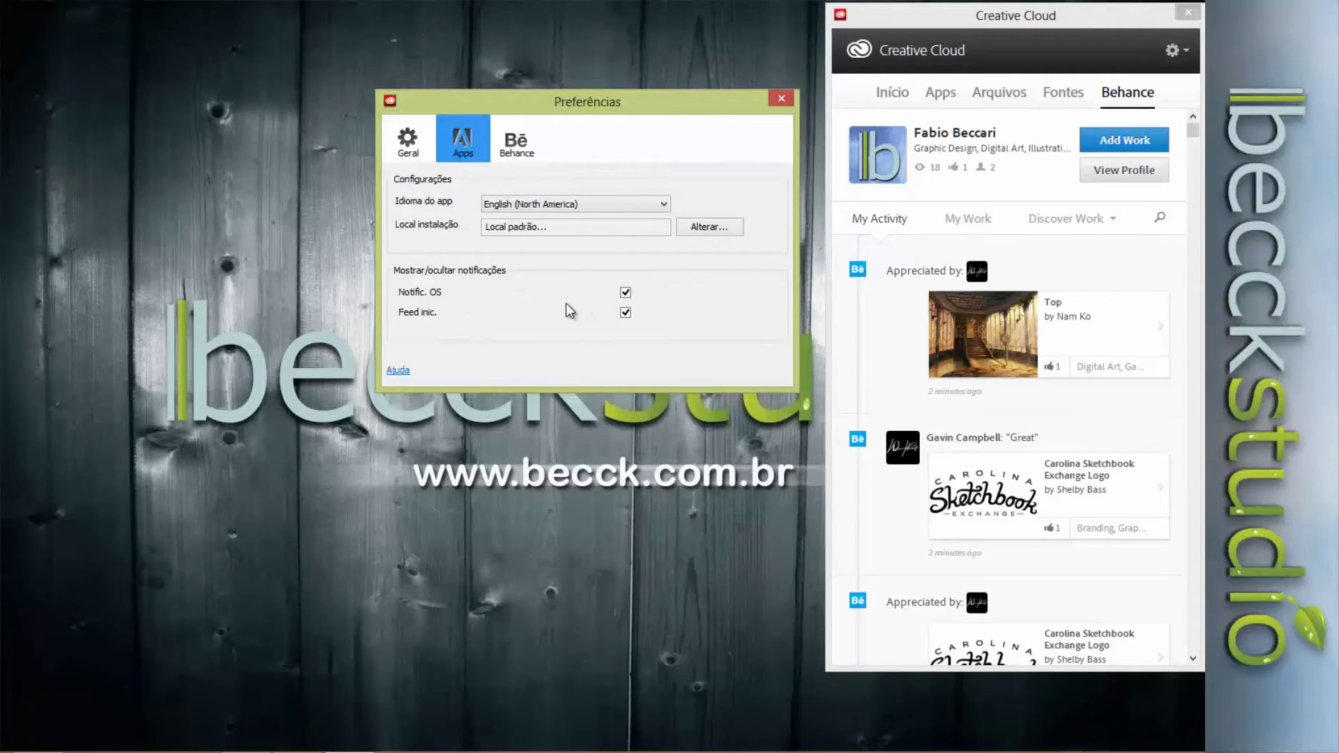
click(525, 145)
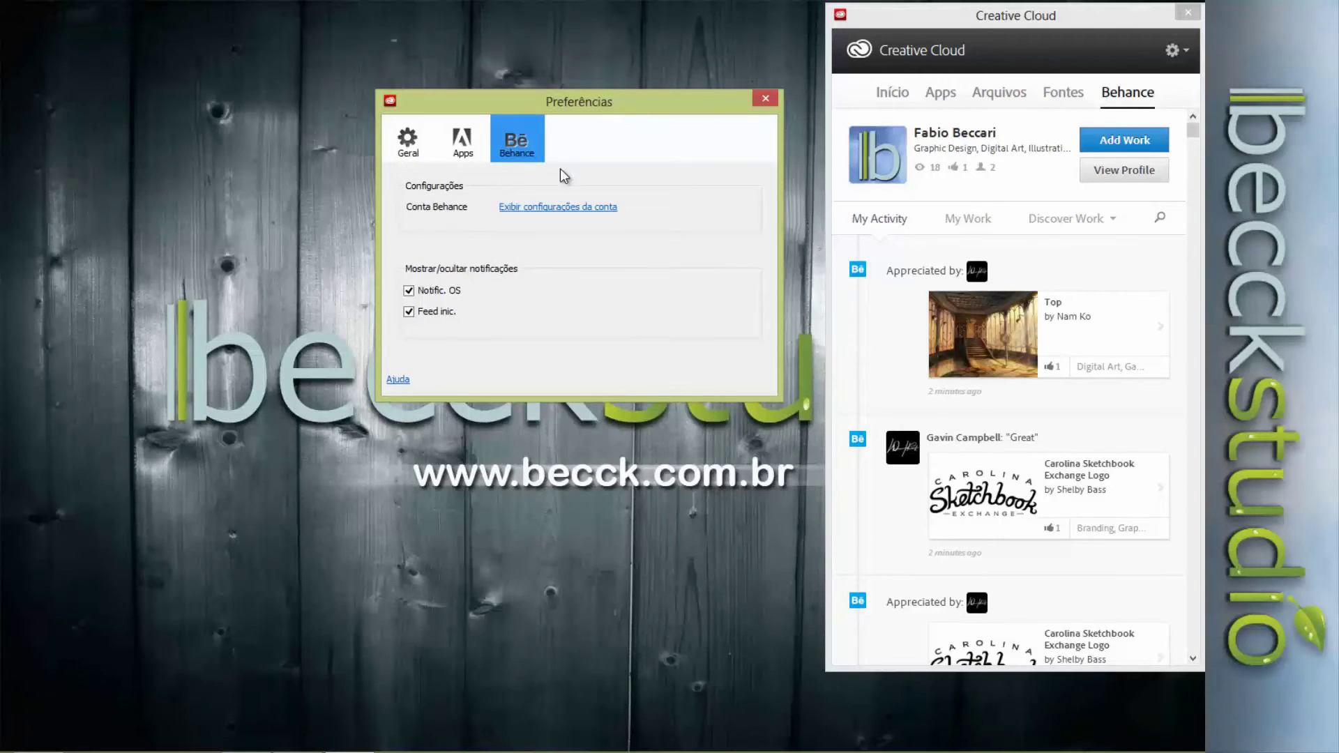
click(409, 142)
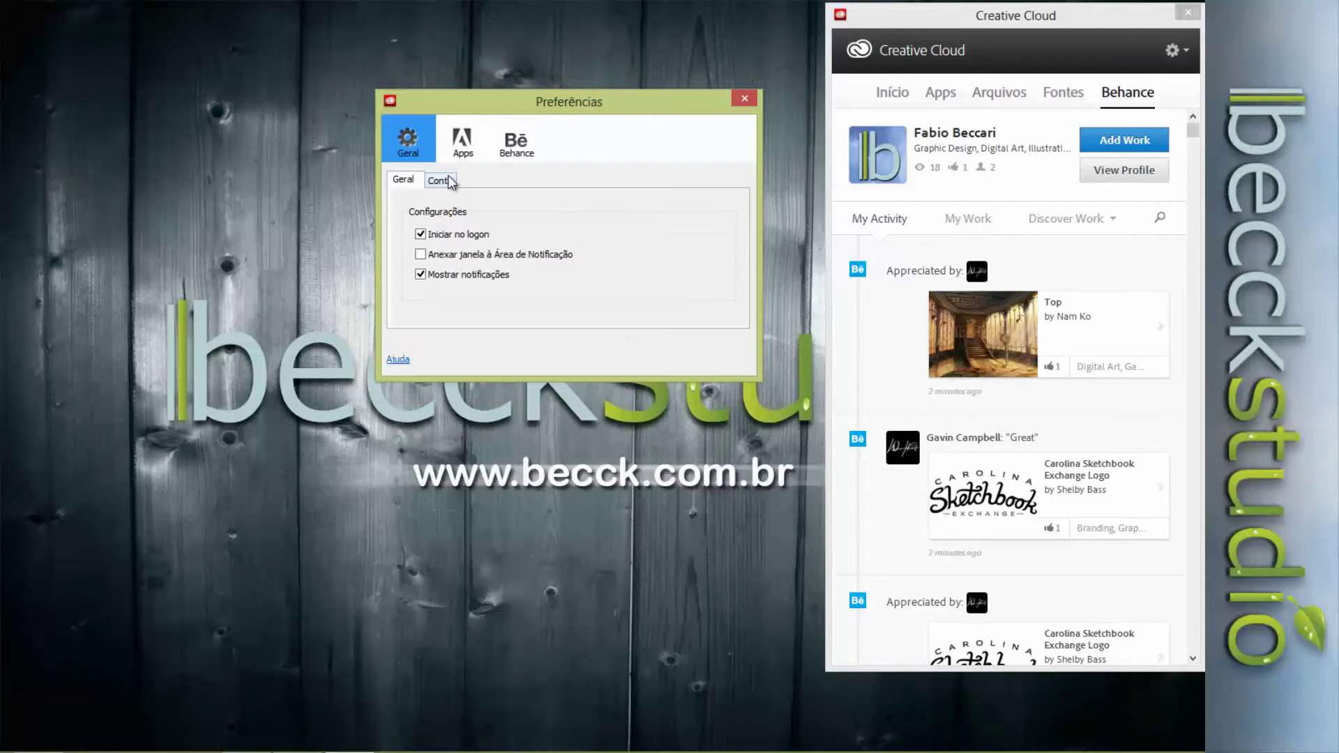
click(441, 180)
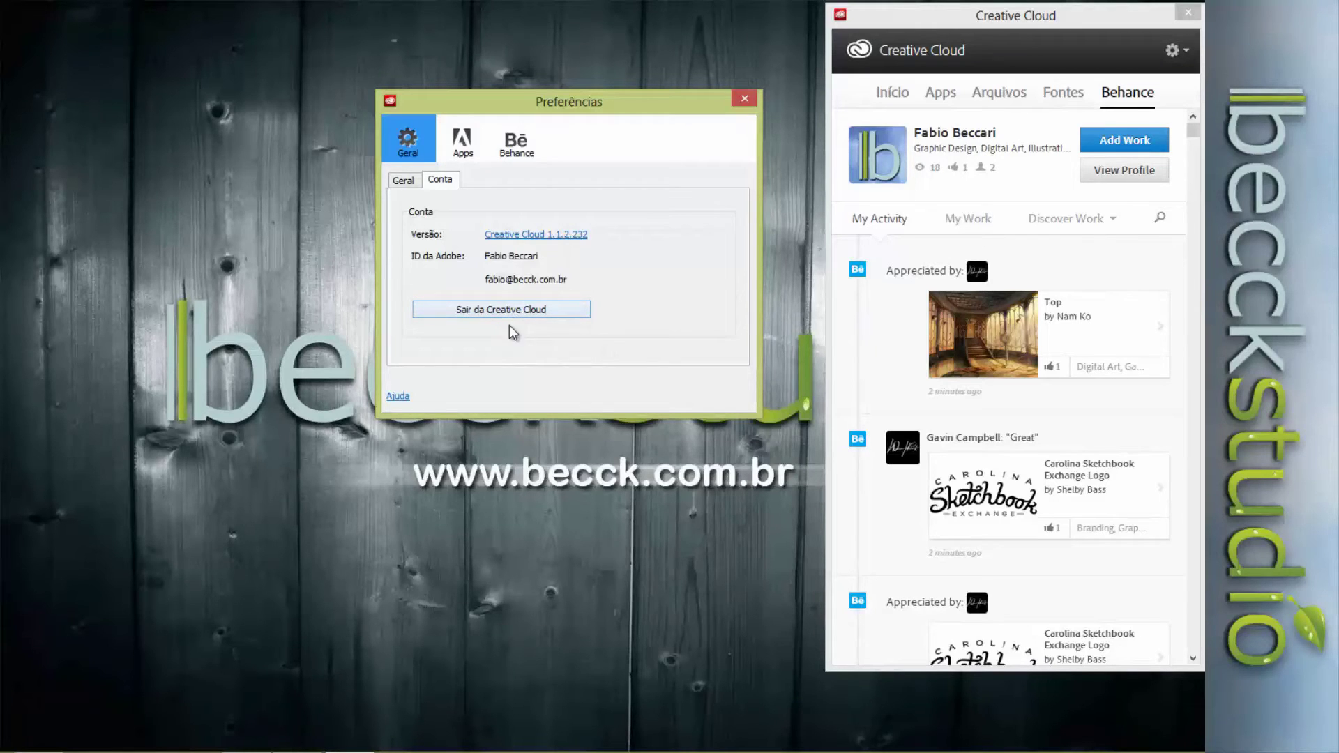
click(750, 103)
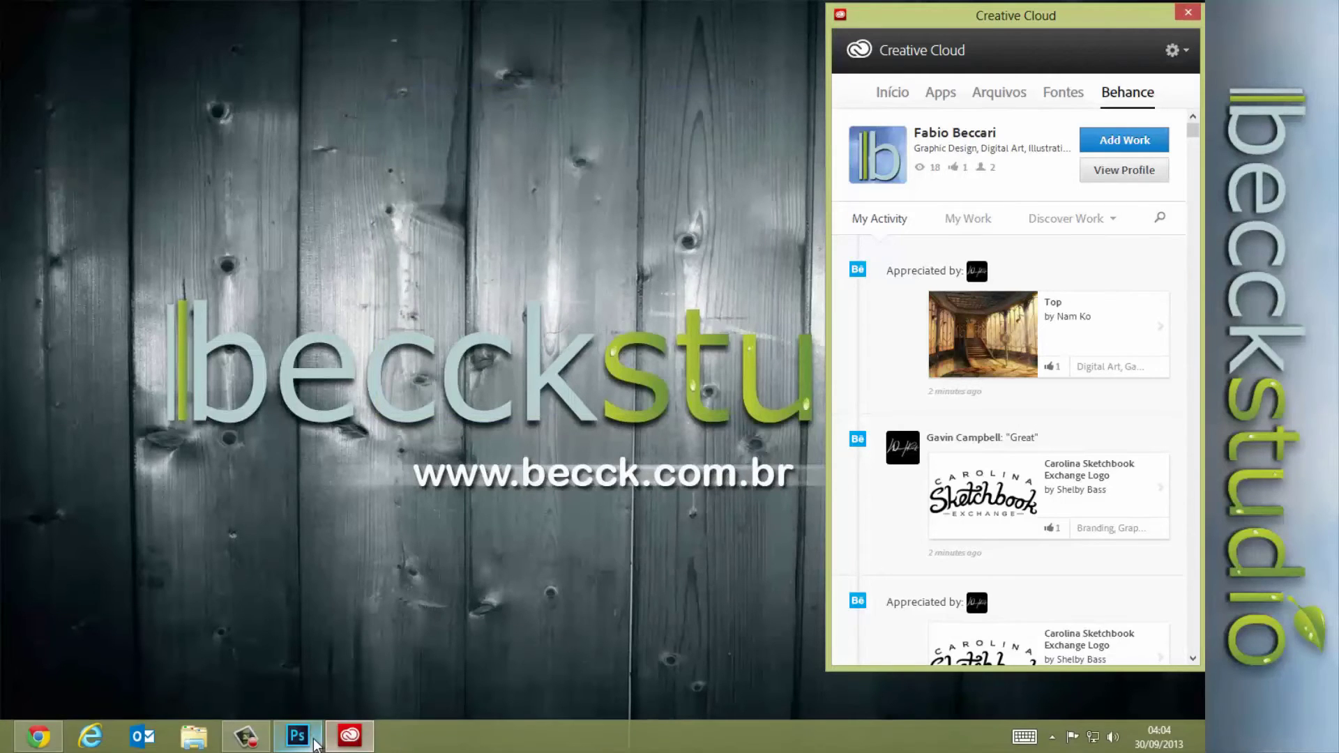
click(297, 737)
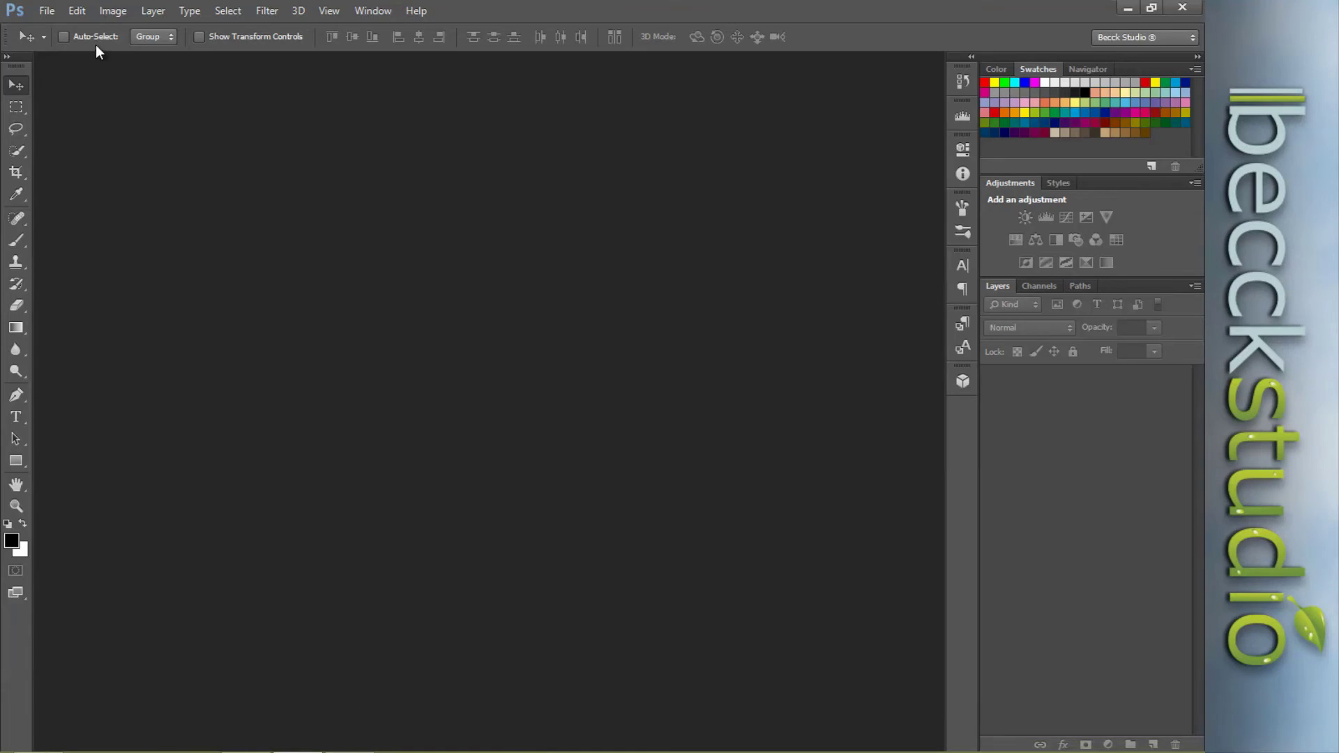
- Run Sync Settings Now from Photoshop's Edit > Adobe ID submenu
click(80, 11)
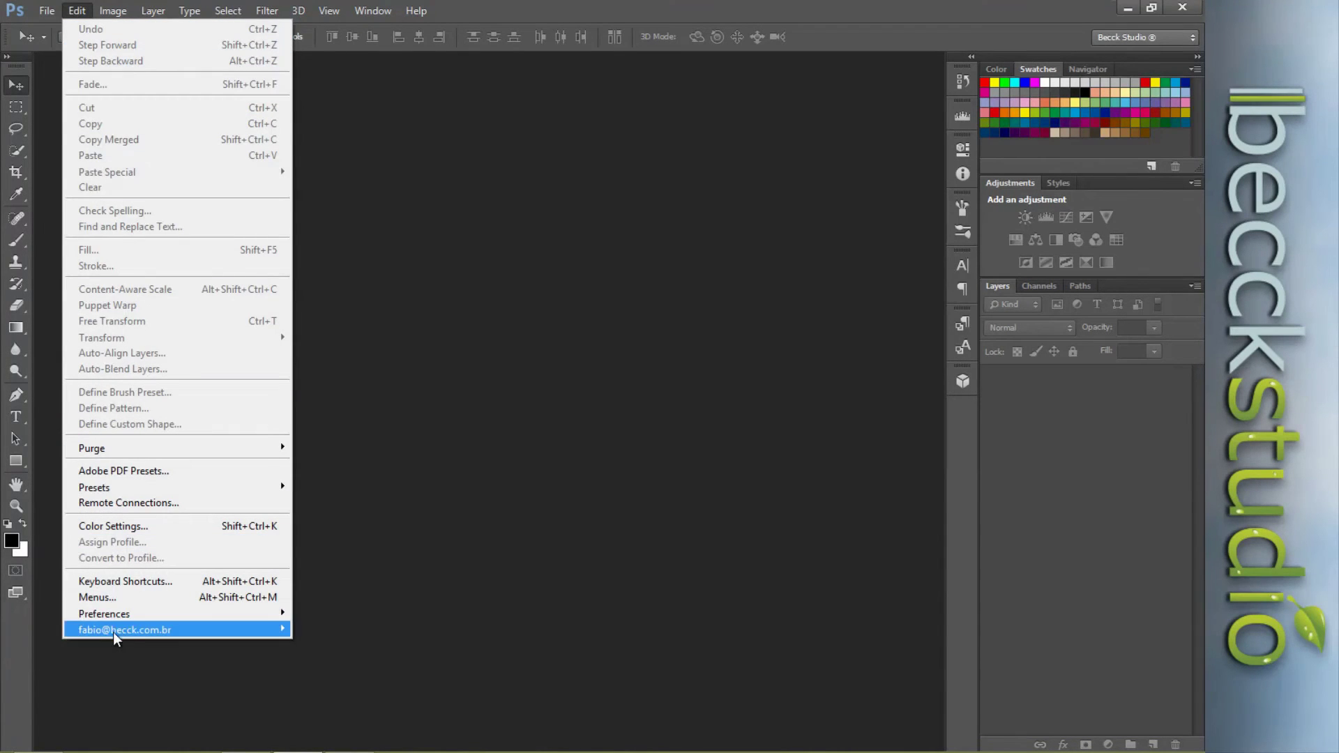
mouse_move(124, 629)
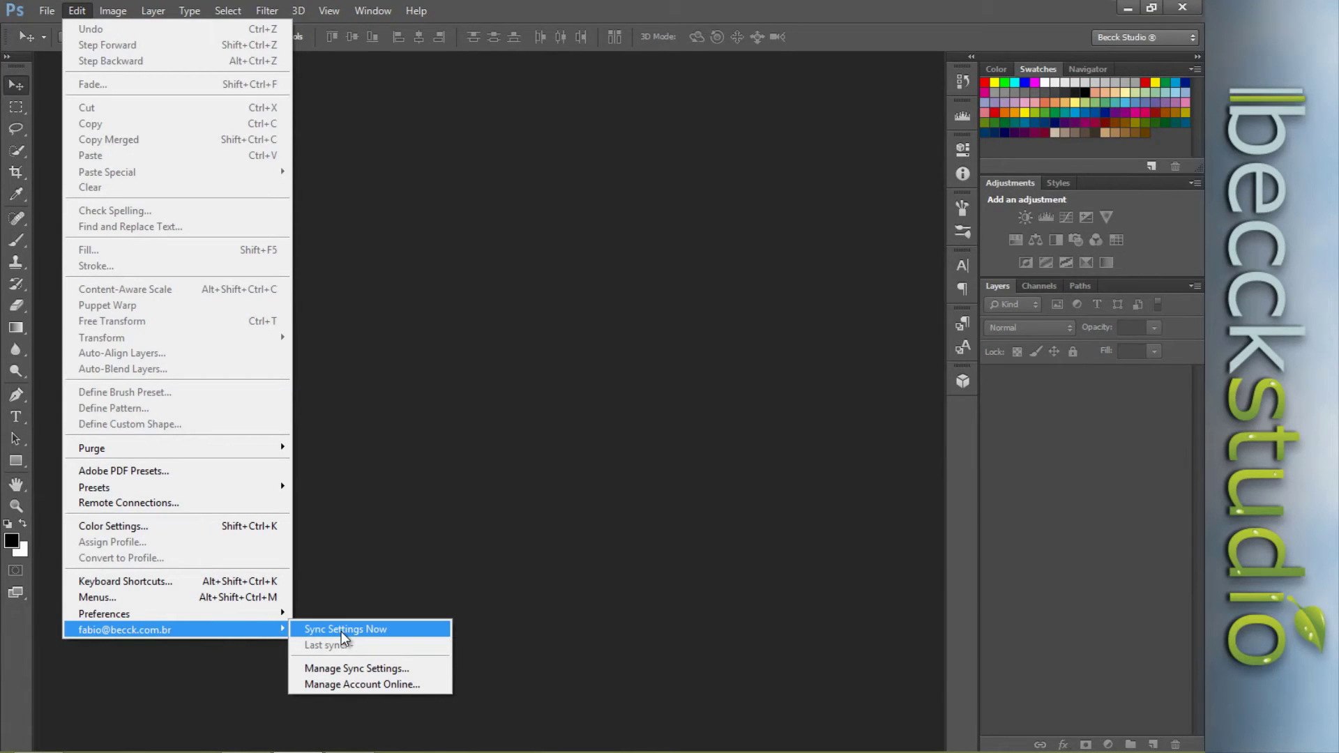
click(341, 630)
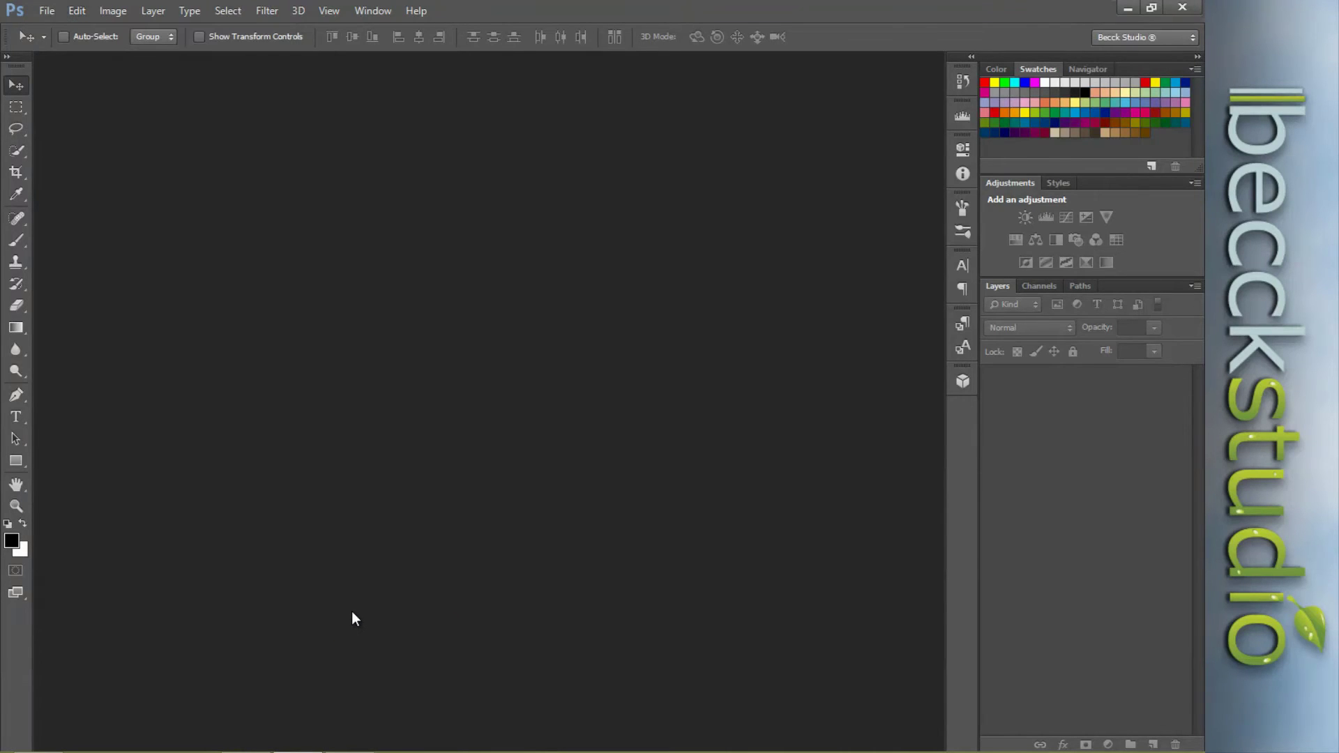
- Open Photoshop's Edit menu to reach the Adobe ID sync options
click(73, 12)
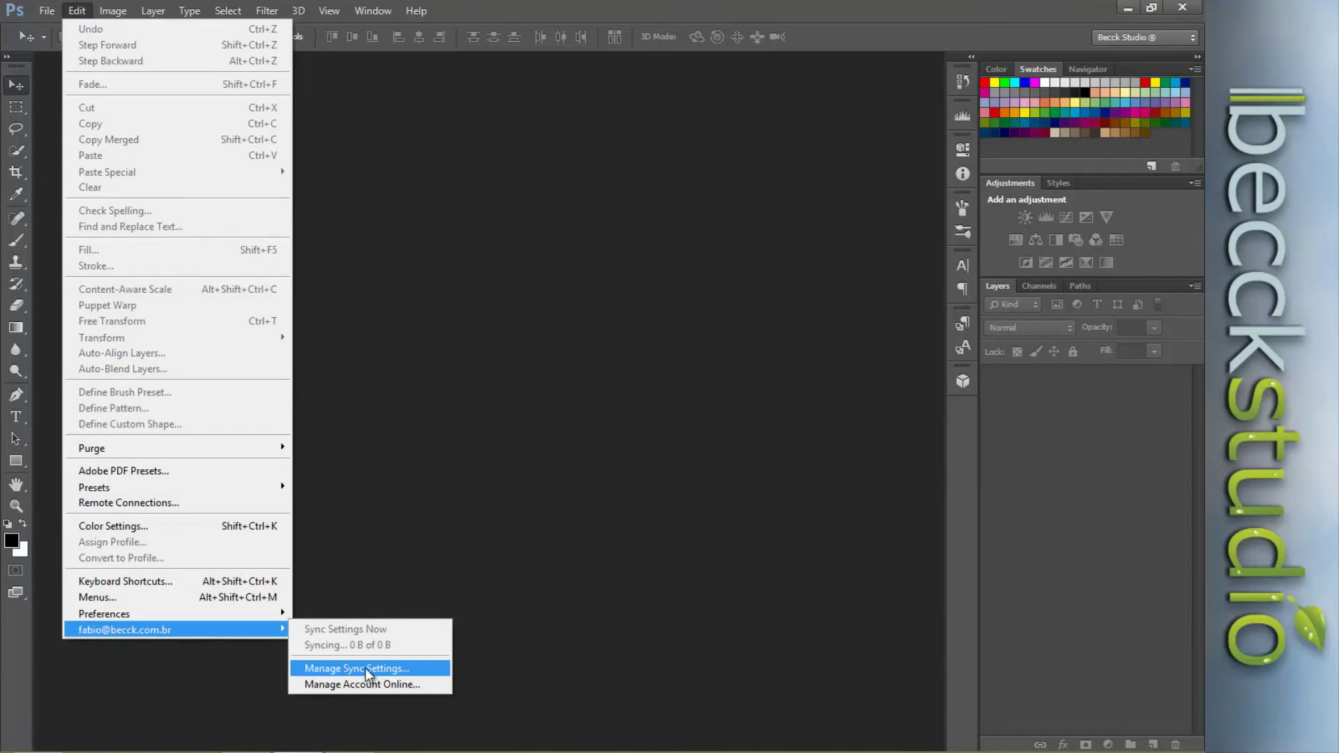
click(396, 668)
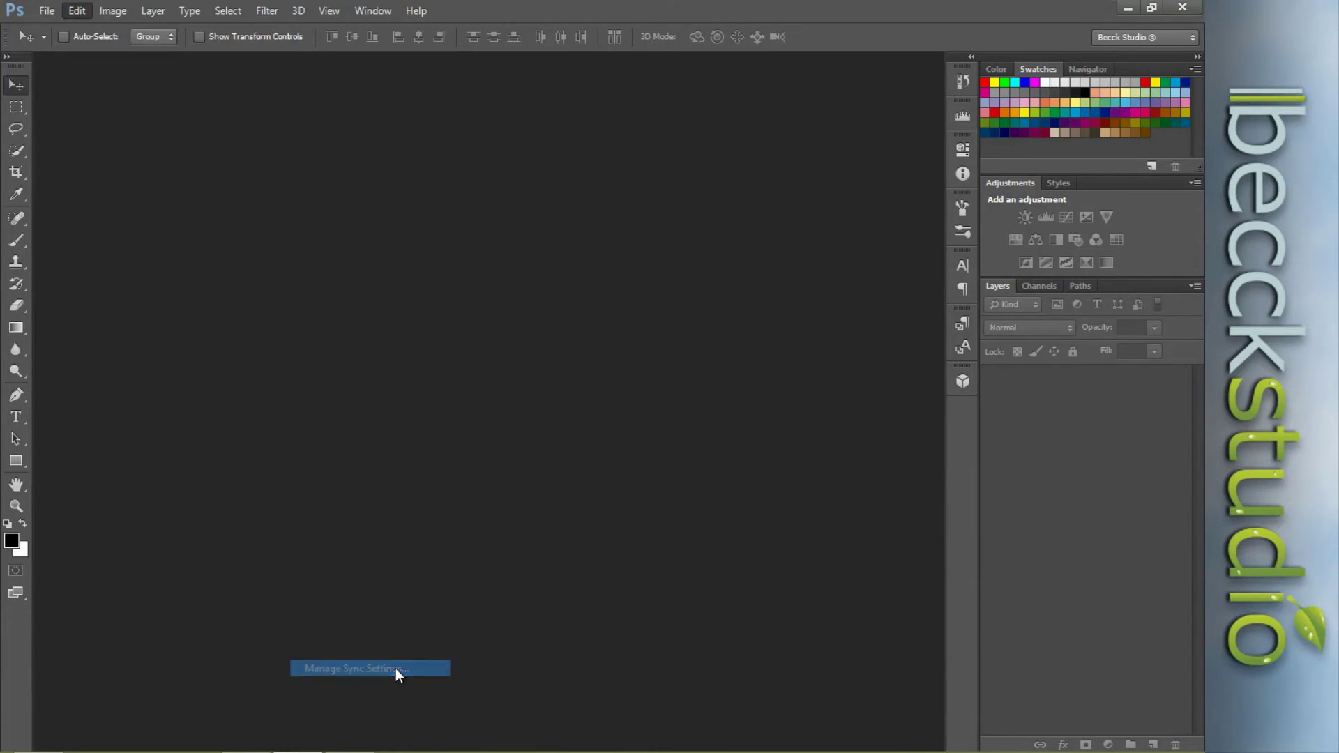
drag(596, 120, 615, 117)
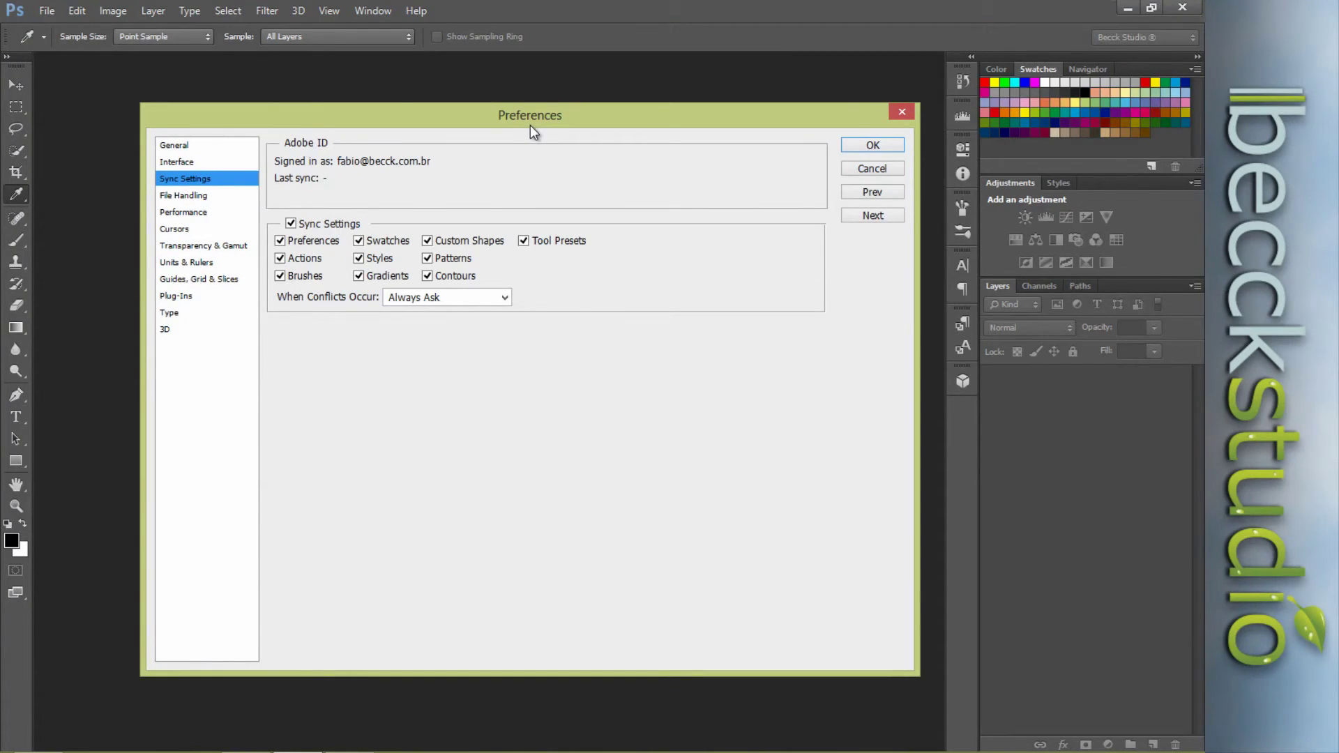
click(297, 224)
click(298, 226)
- Keep sync conflicts on Always Ask and confirm the Preferences dialog with OK
click(508, 302)
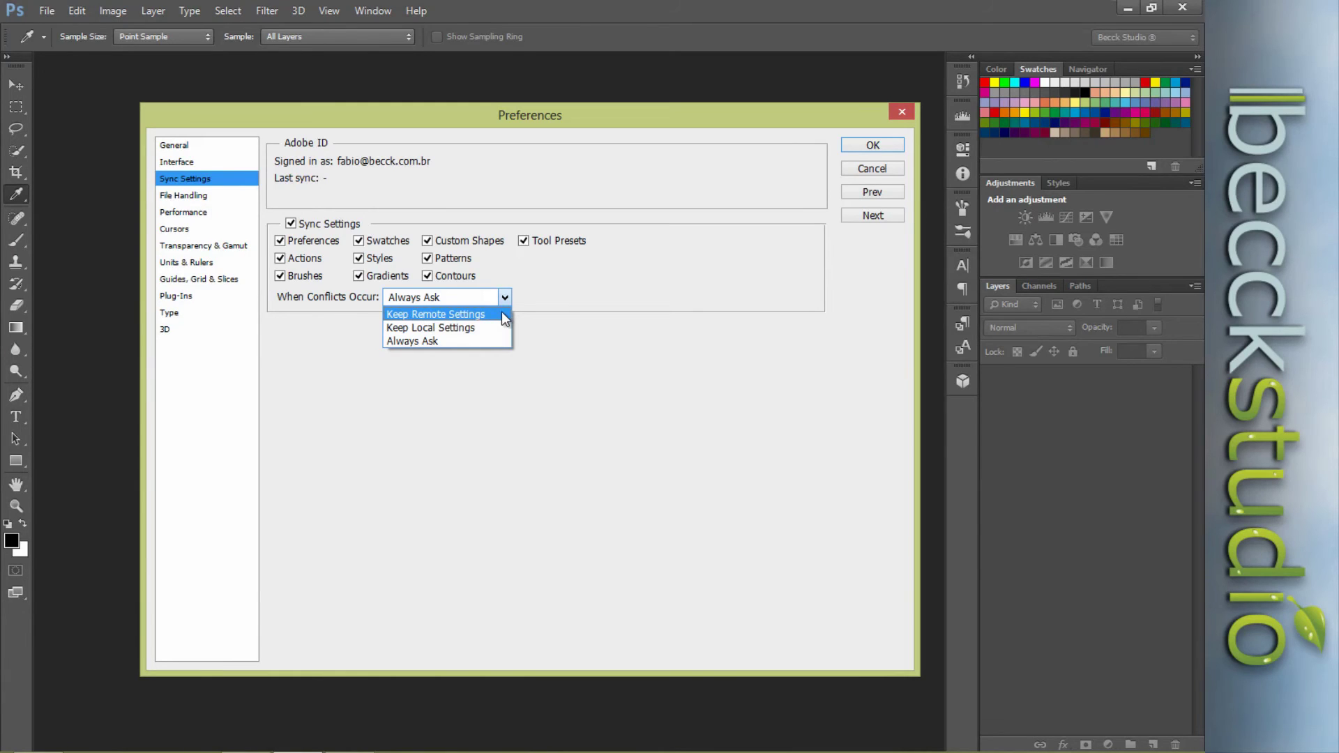
click(451, 341)
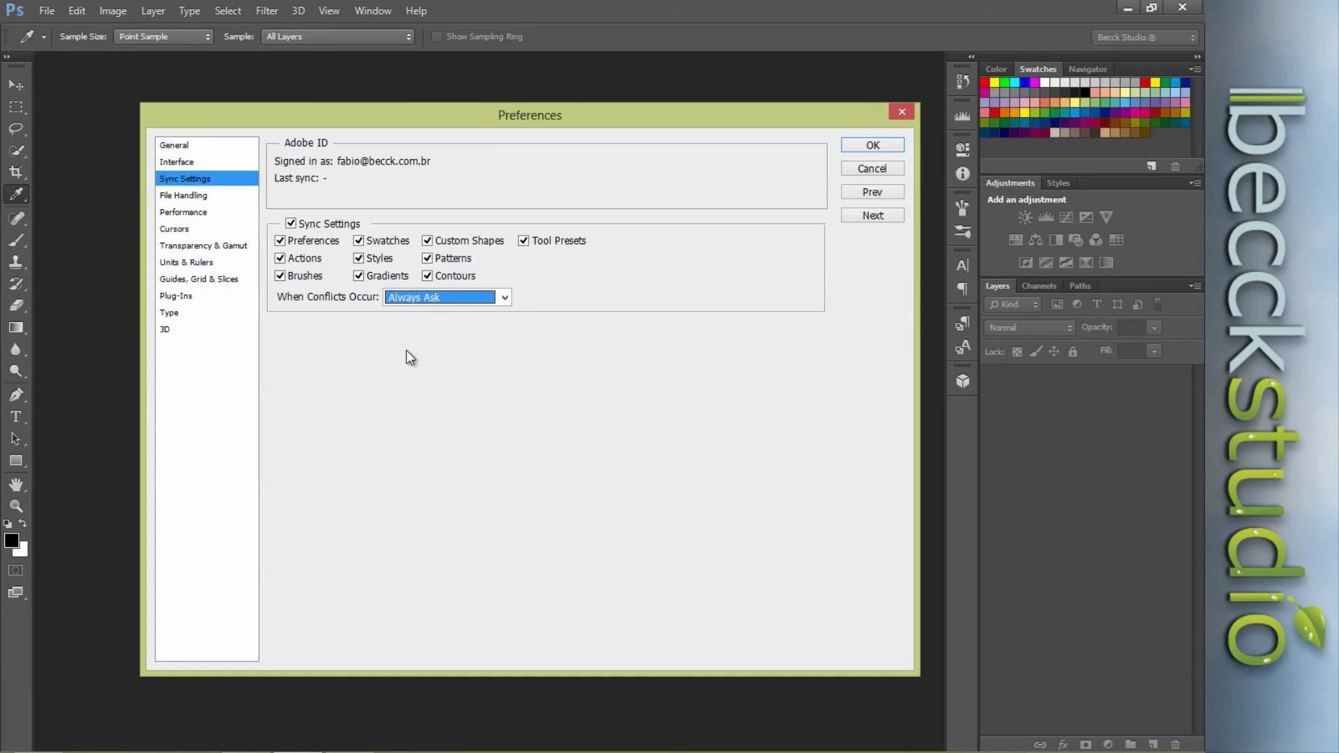
click(872, 144)
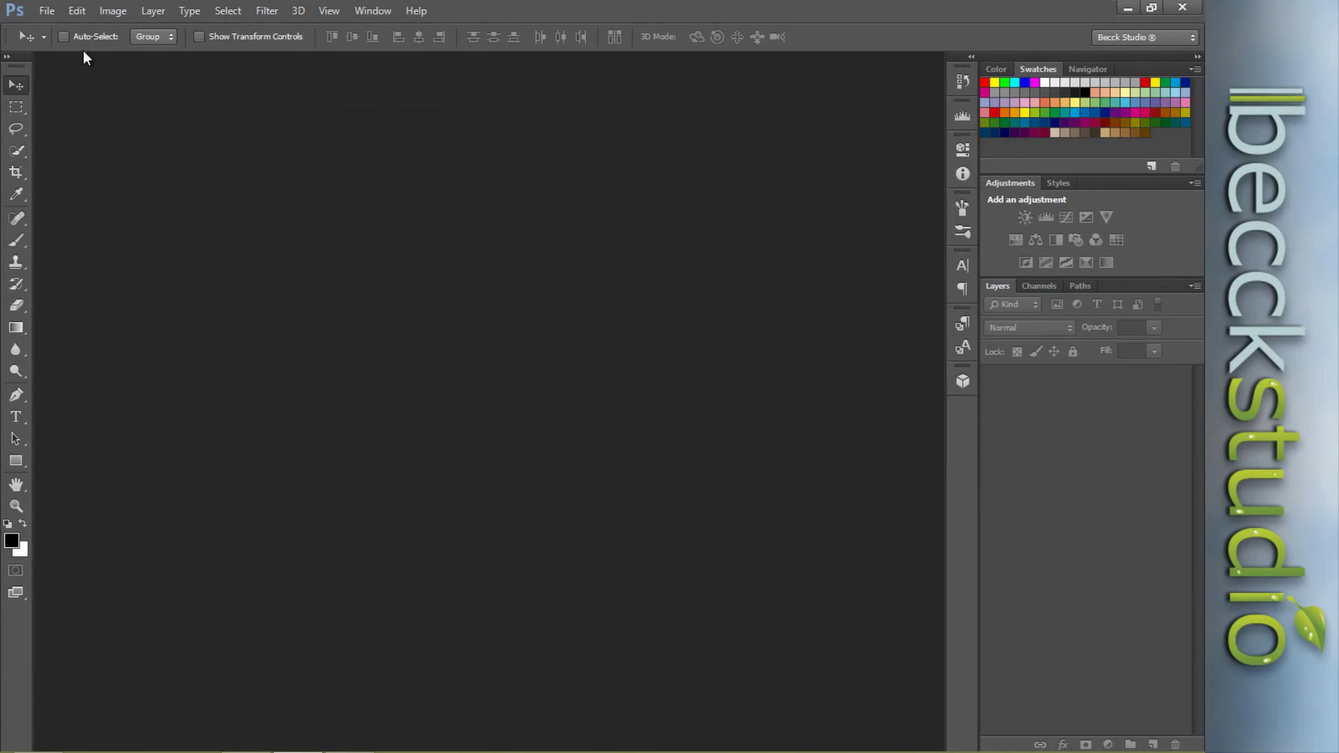
- Open the Edit menu showing the last sync as Today at 4:05 AM
click(78, 11)
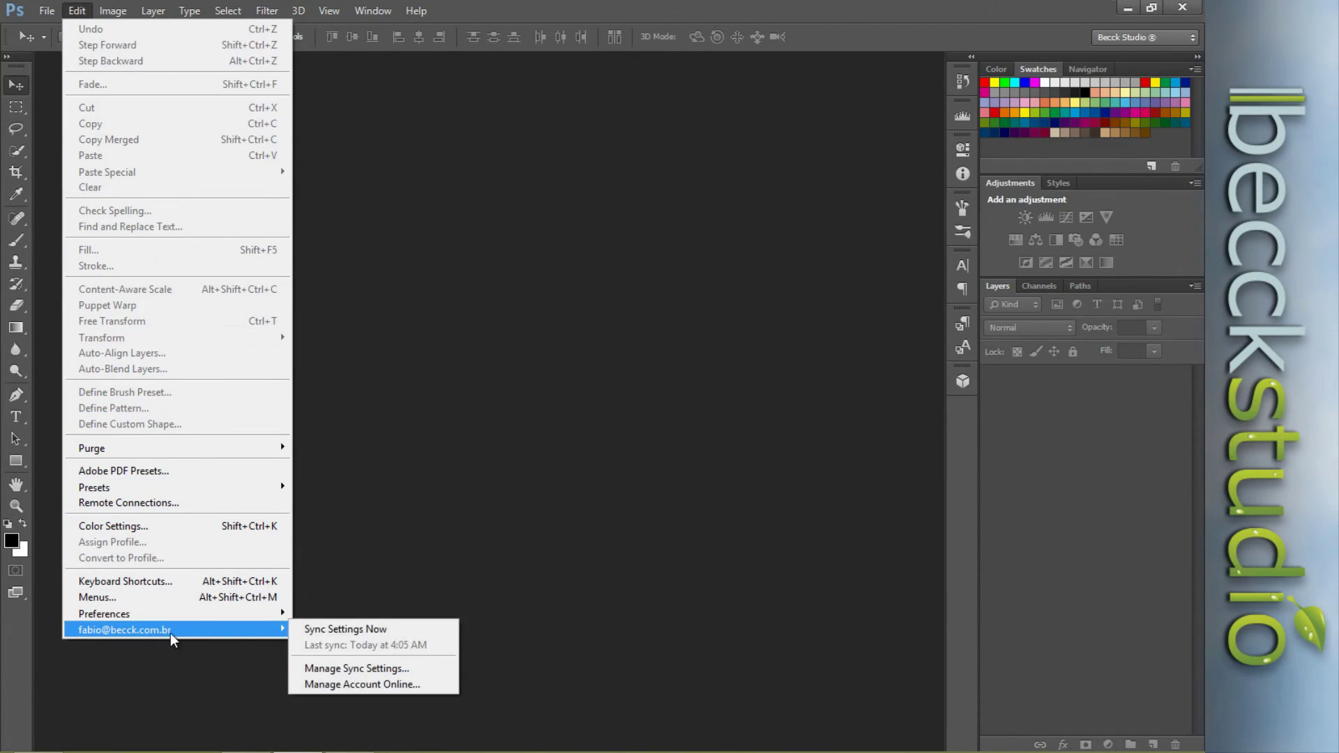
mouse_move(124, 629)
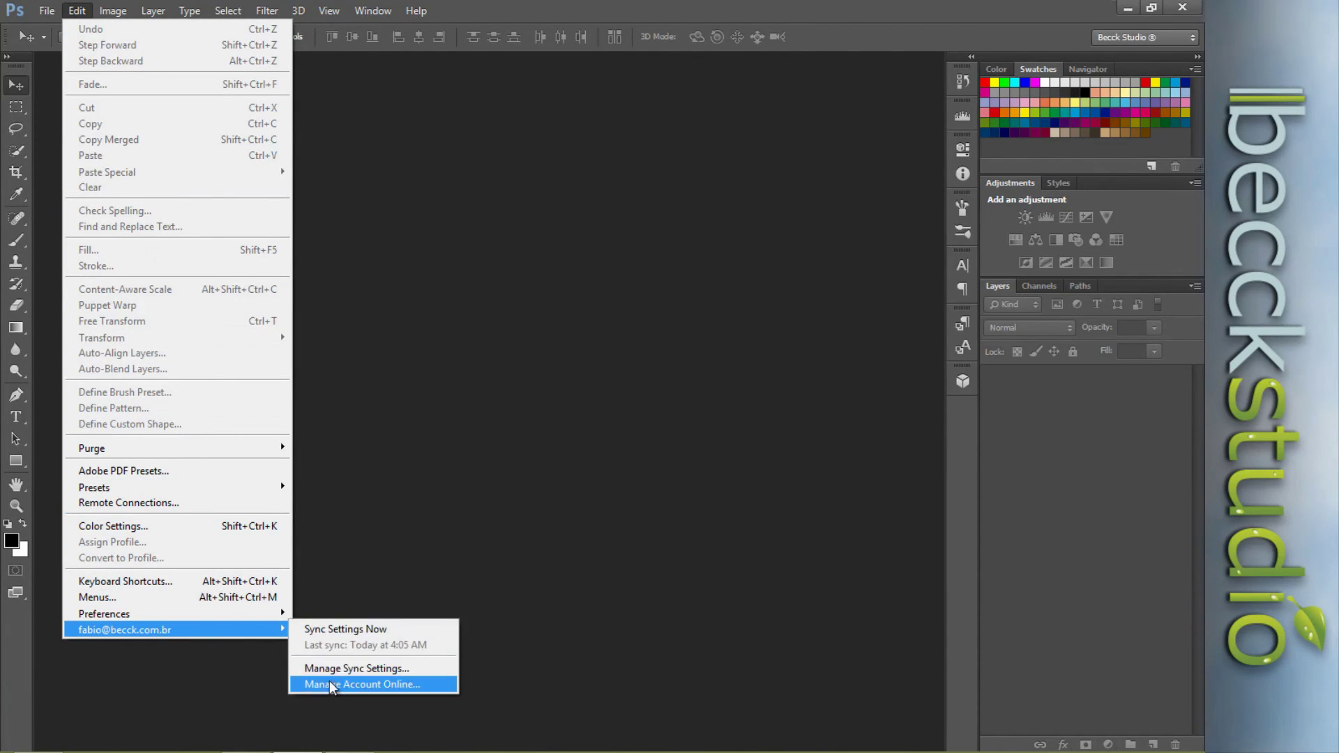
- Choose Manage Account Online to open the Creative Cloud Arquivos page in the browser
click(374, 684)
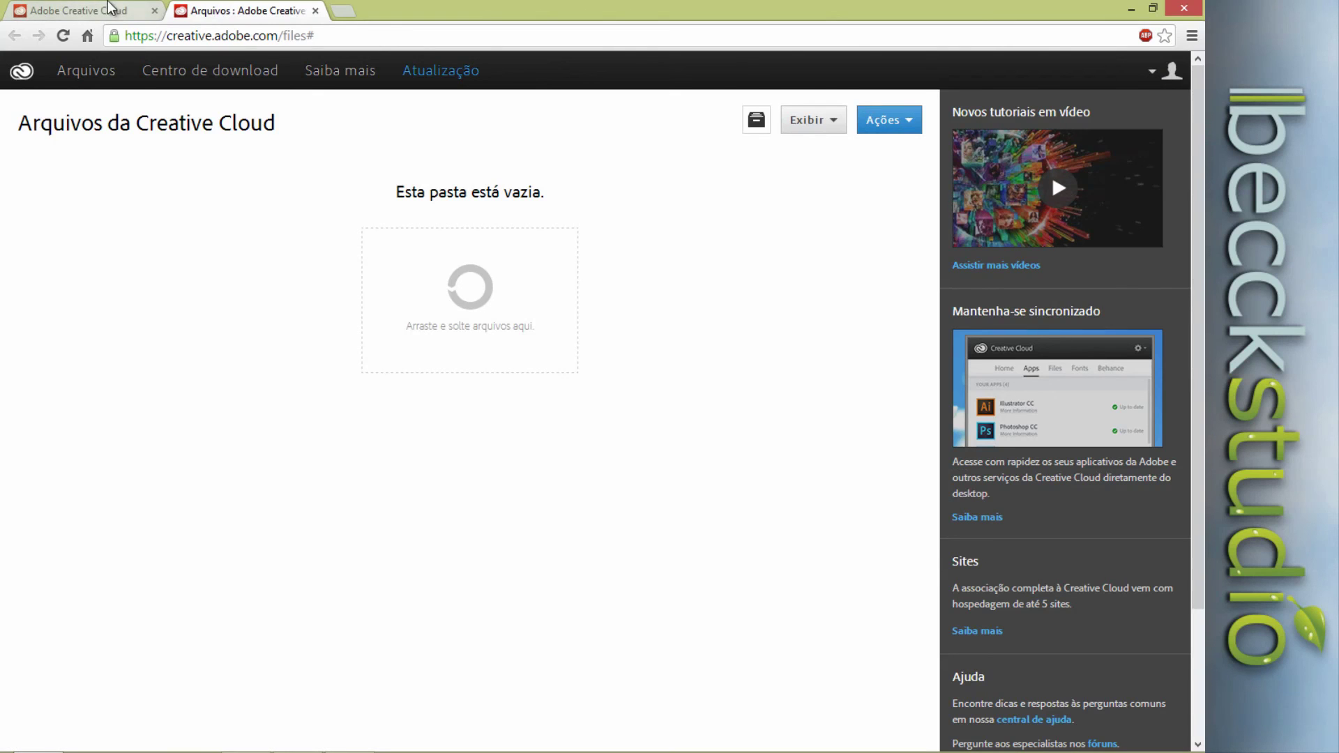
click(109, 8)
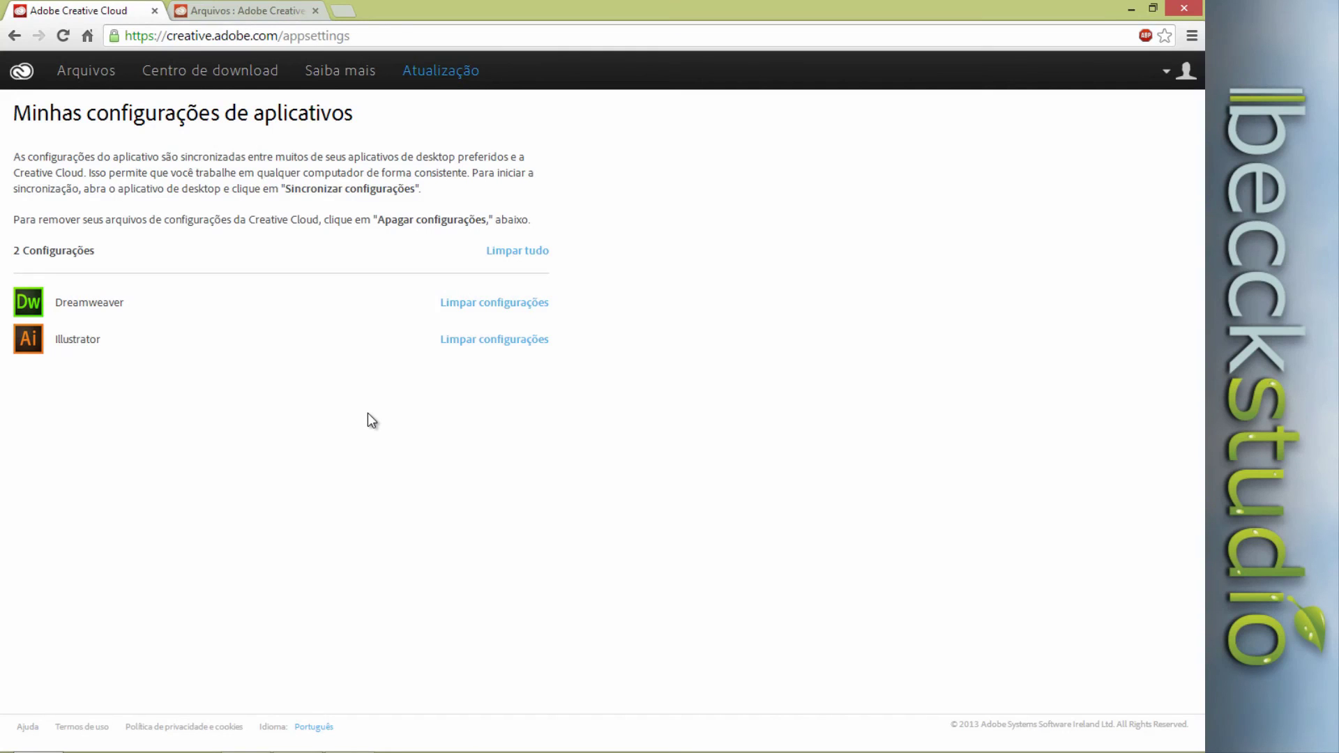
click(250, 14)
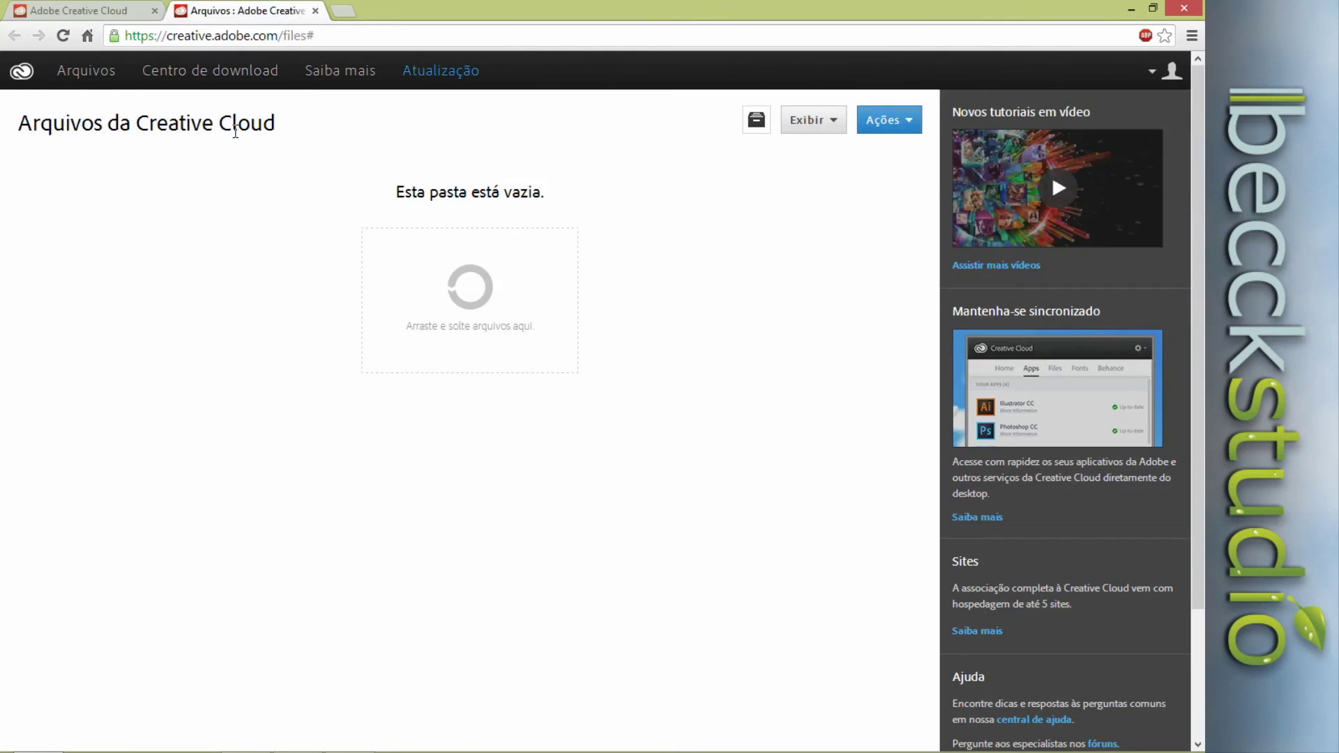
- Minimize Chrome to return to the empty Photoshop workspace
click(1131, 9)
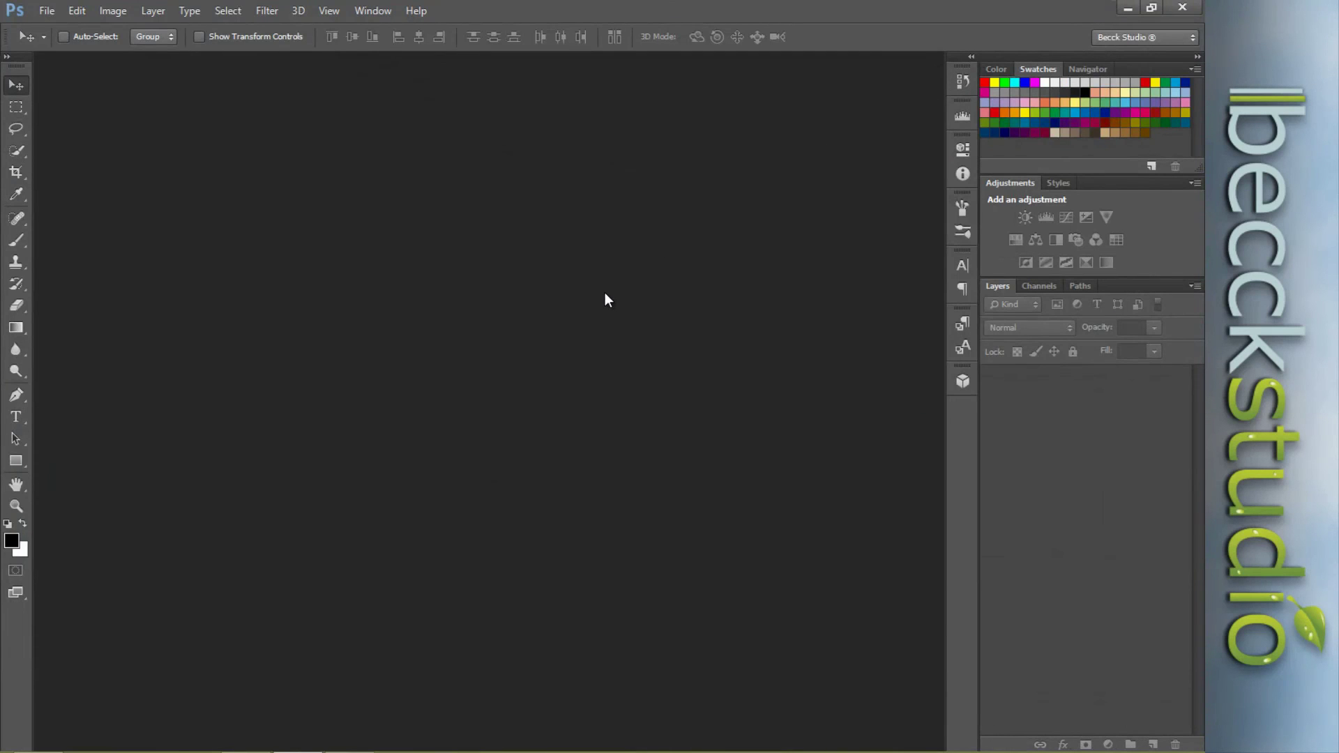